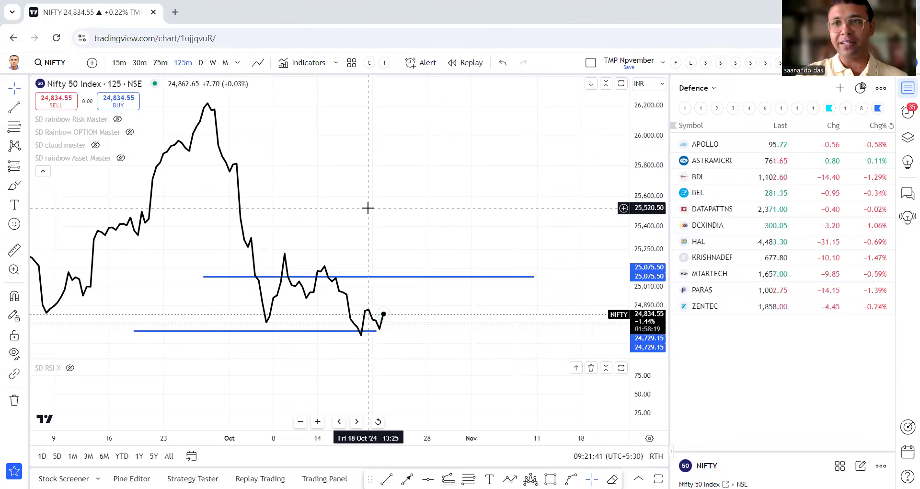
# - Switch the NIFTY chart to the weekly timeframe and hide all drawings on it
pyautogui.click(213, 63)
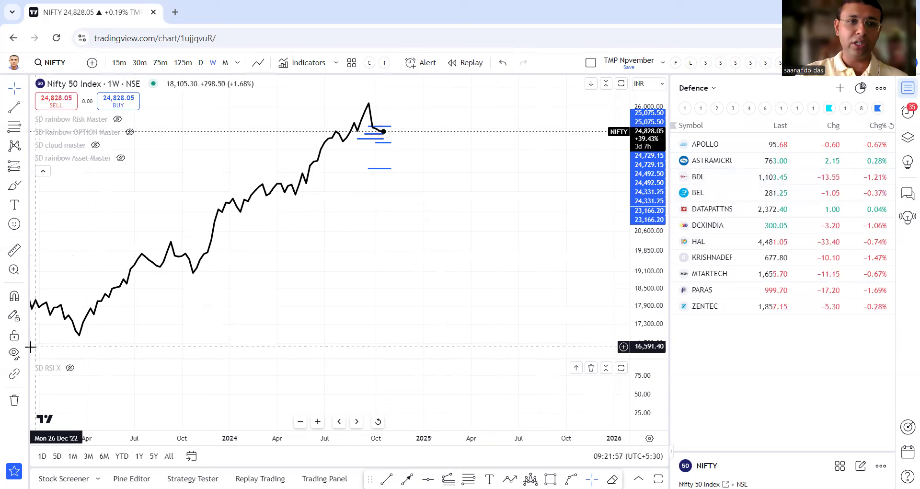
pyautogui.click(14, 354)
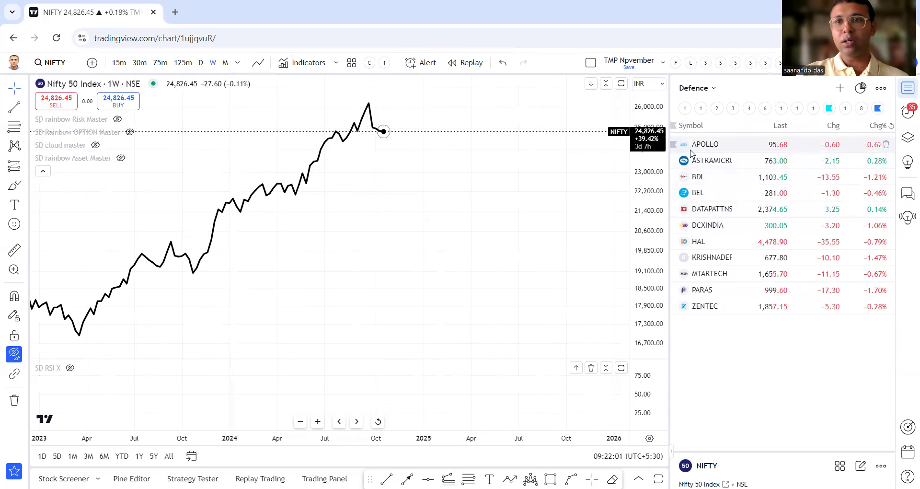
# - Look through the invite-only indicator scripts available for the chart, then close the list without adding any
pyautogui.click(295, 63)
pyautogui.click(302, 291)
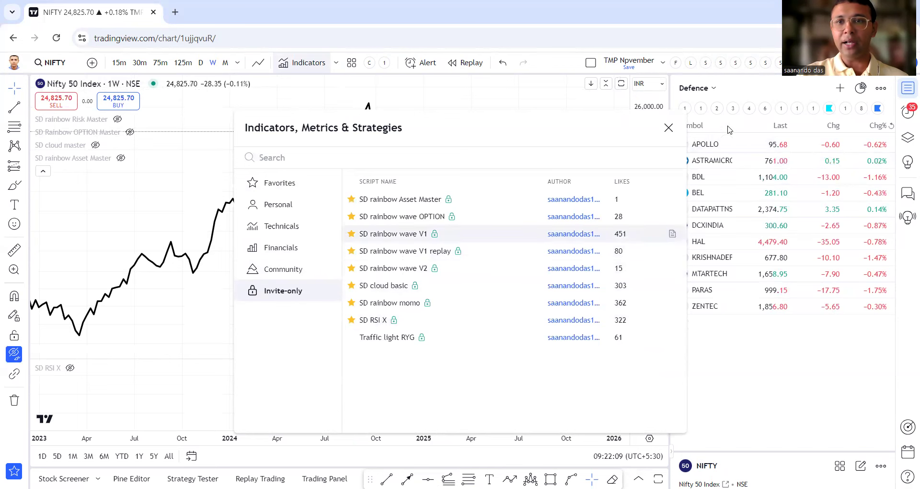
pyautogui.click(669, 127)
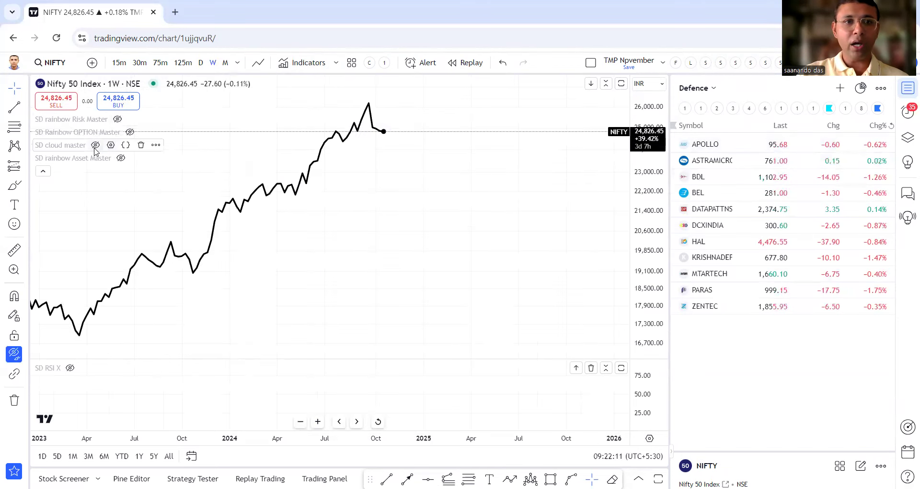
# - Make the SD rainbow Asset Master and SD RSI X indicators visible on the weekly NIFTY chart
pyautogui.click(121, 159)
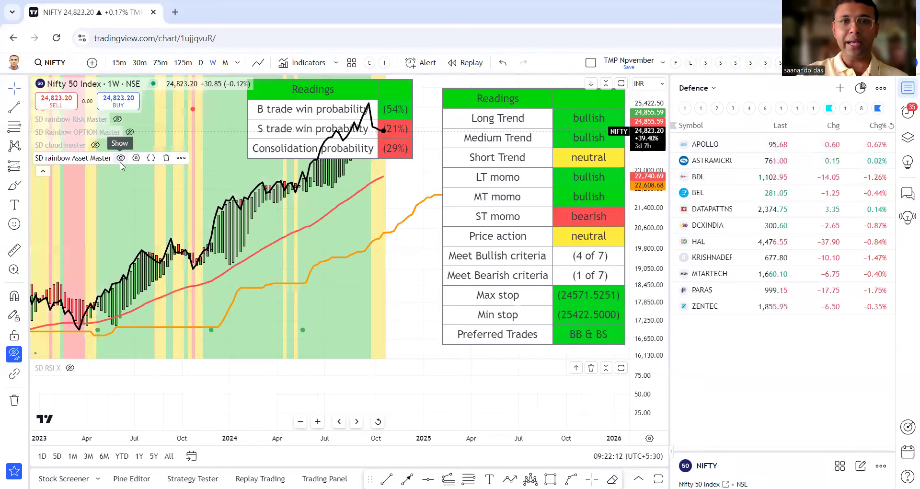
pyautogui.click(70, 368)
pyautogui.scroll(1, 209, 307)
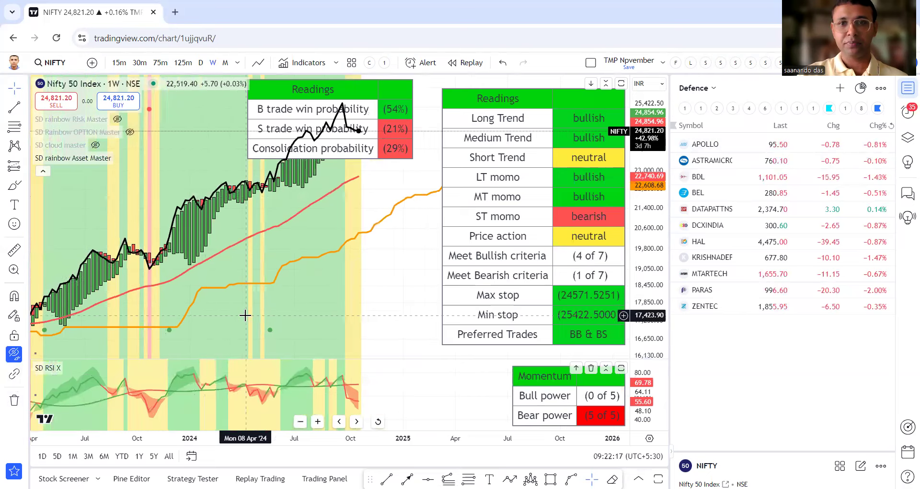
pyautogui.moveTo(640, 187); pyautogui.dragTo(639, 211)
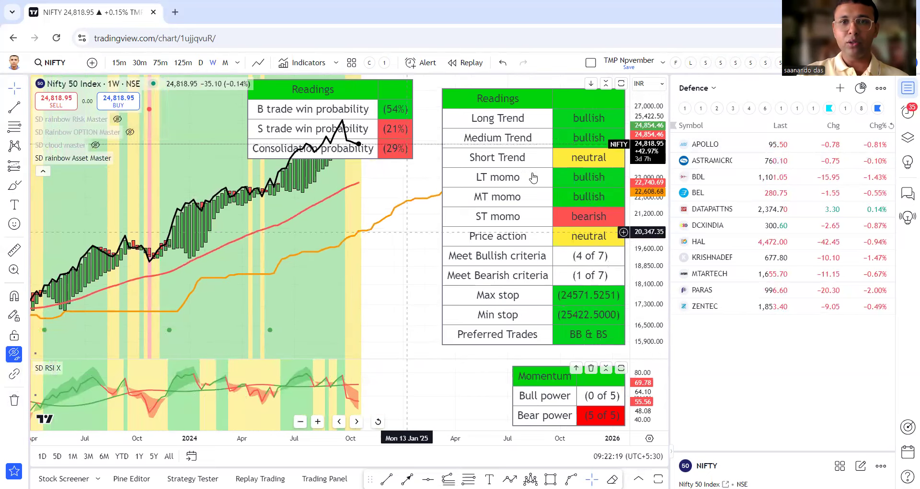
# - Set SD rainbow Asset Master's analytic table size to normal and its asset class to Cash Stocks(Weekly)
pyautogui.doubleClick(531, 176)
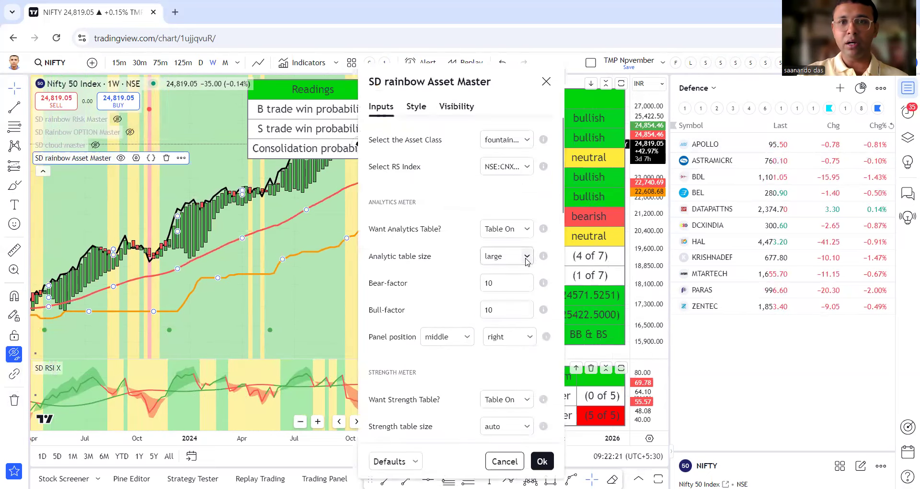
pyautogui.click(526, 258)
pyautogui.click(508, 328)
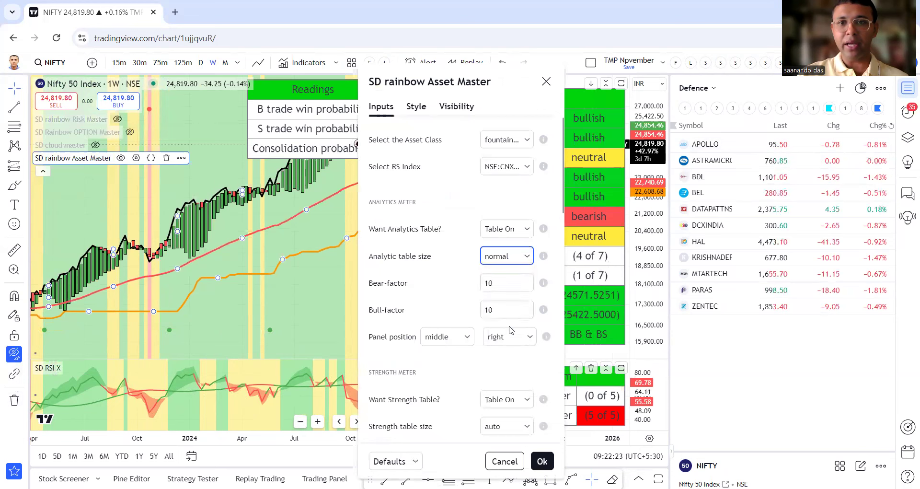
pyautogui.click(512, 139)
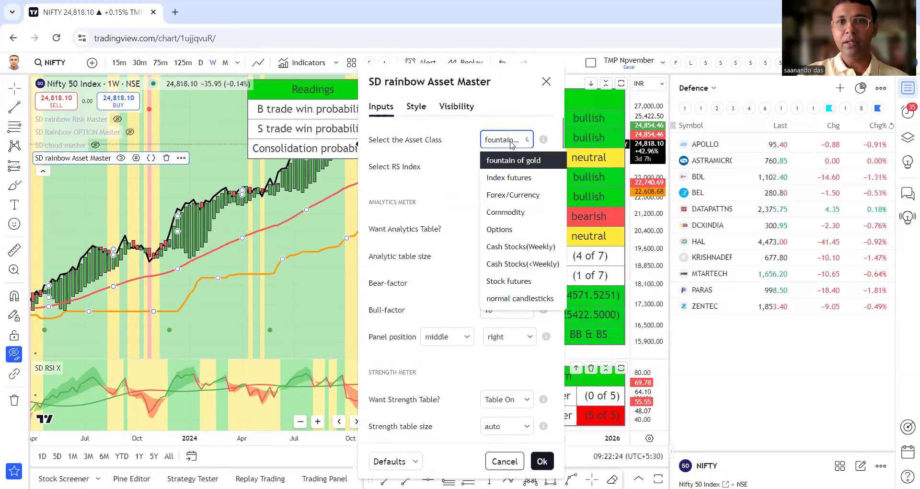
pyautogui.click(506, 244)
pyautogui.click(542, 461)
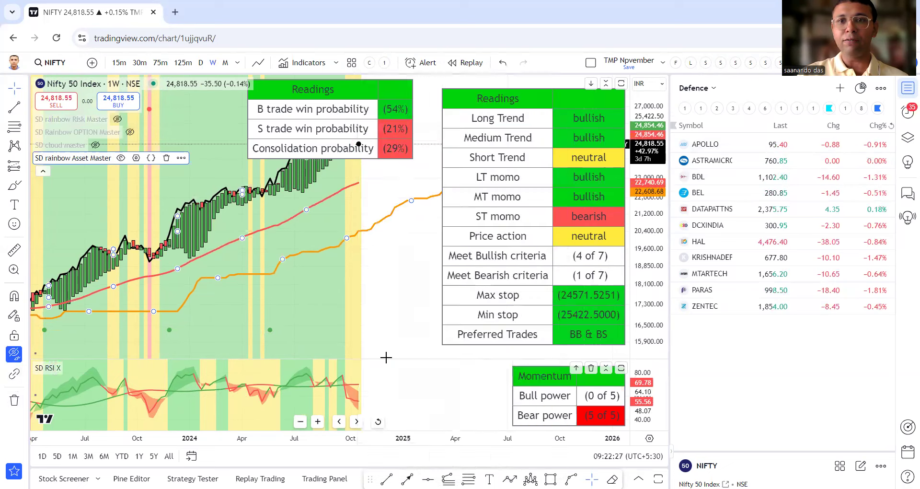
pyautogui.scroll(2, 398, 295)
pyautogui.moveTo(389, 302); pyautogui.dragTo(478, 322)
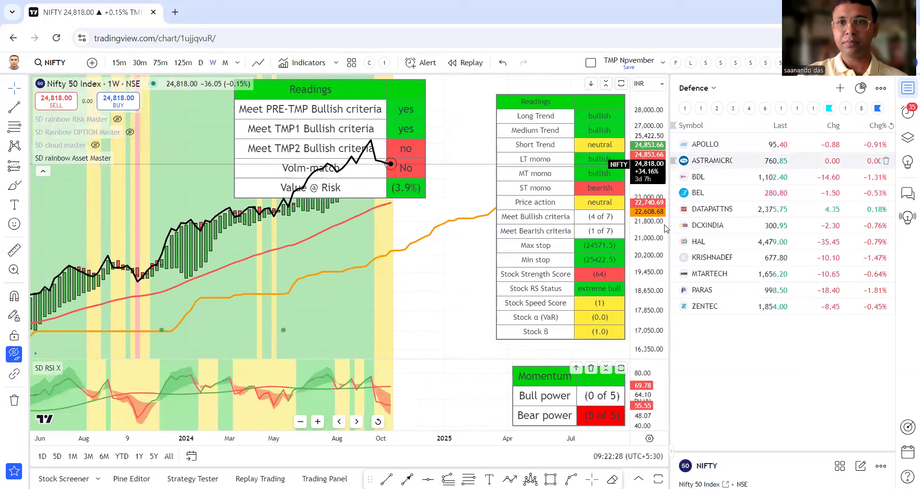
pyautogui.moveTo(644, 265); pyautogui.dragTo(644, 286)
pyautogui.moveTo(484, 257); pyautogui.dragTo(480, 281)
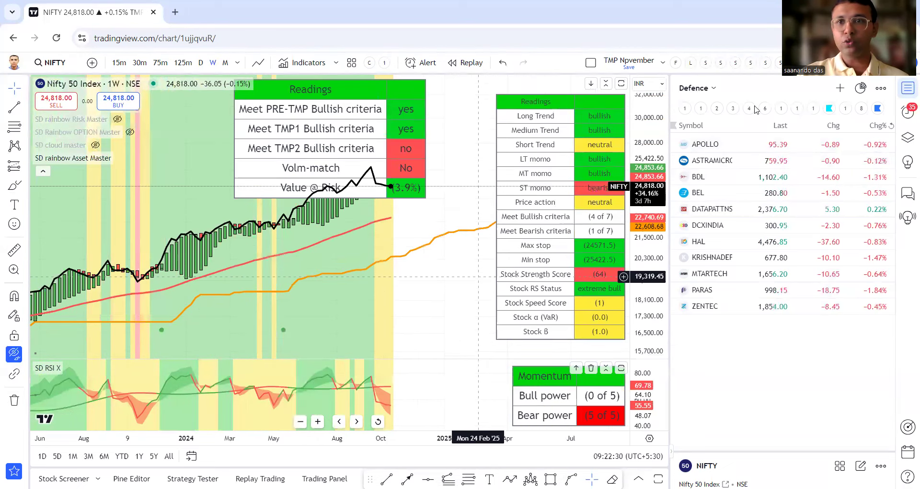
# - Open APOLLO from the Defence watchlist and hide its price line so only the indicator candles are drawn
pyautogui.click(735, 149)
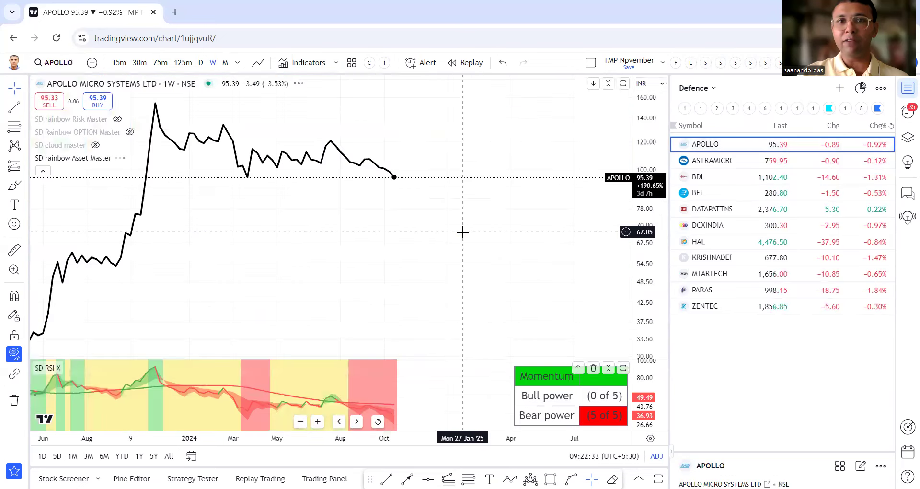
pyautogui.scroll(-1, 440, 249)
pyautogui.moveTo(438, 240); pyautogui.dragTo(437, 267)
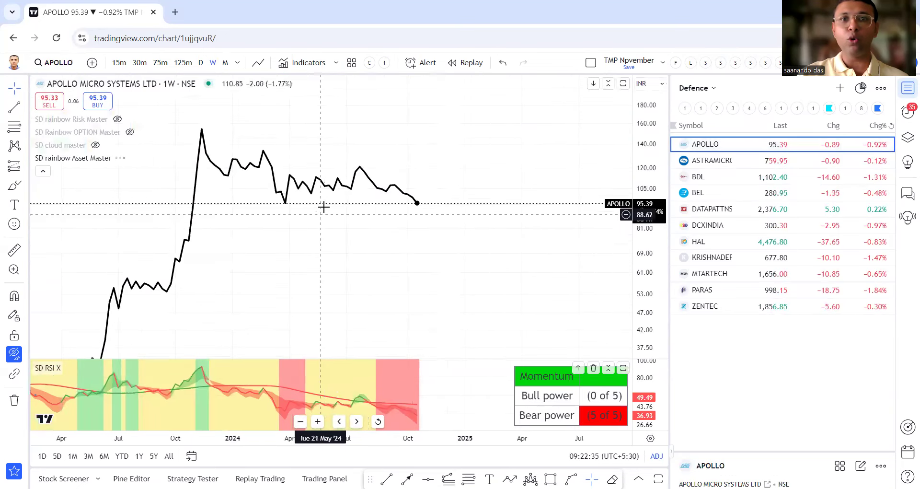
pyautogui.click(220, 83)
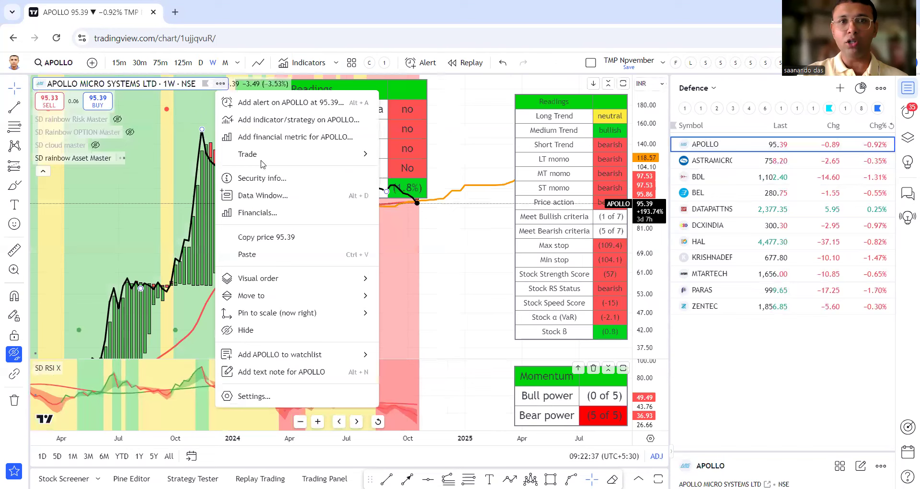
pyautogui.click(269, 330)
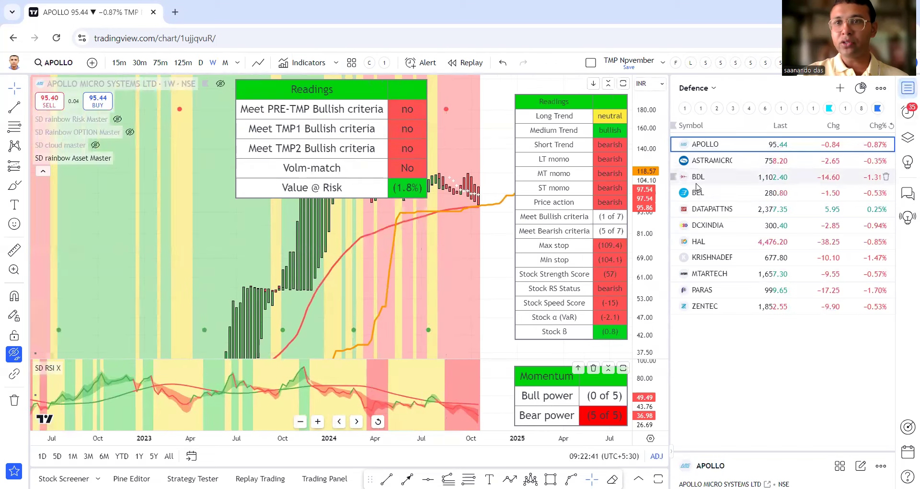
# - Narrow the Defence watchlist to widen the APOLLO chart, keeping the watchlist's price columns readable
pyautogui.moveTo(669, 196); pyautogui.dragTo(821, 213)
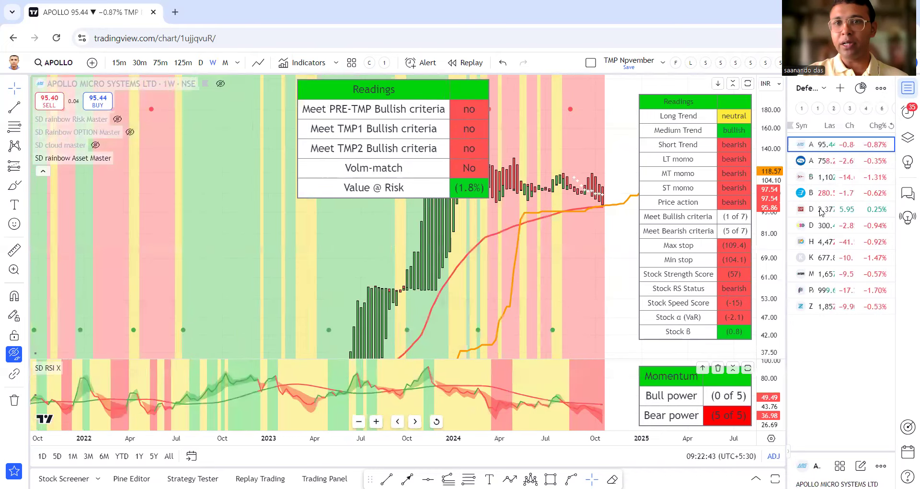
pyautogui.scroll(3, 595, 281)
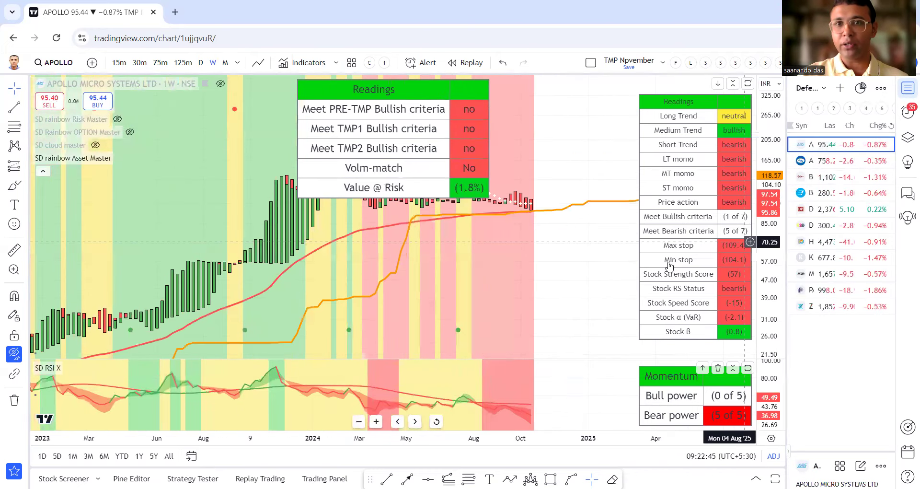
pyautogui.scroll(2, 562, 319)
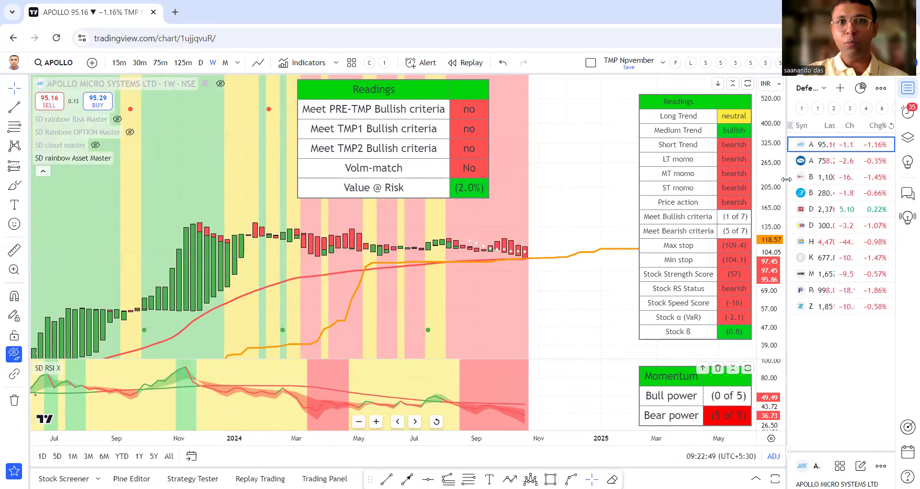
pyautogui.moveTo(784, 179); pyautogui.dragTo(749, 179)
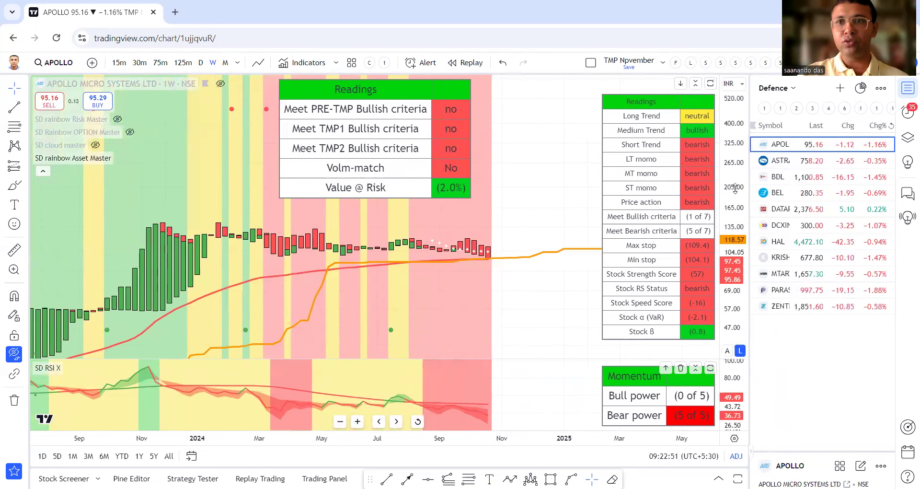
# - Open ASTRAMICRO from the Defence watchlist, auto-fit its price scale and examine the recent weekly candles
pyautogui.click(799, 161)
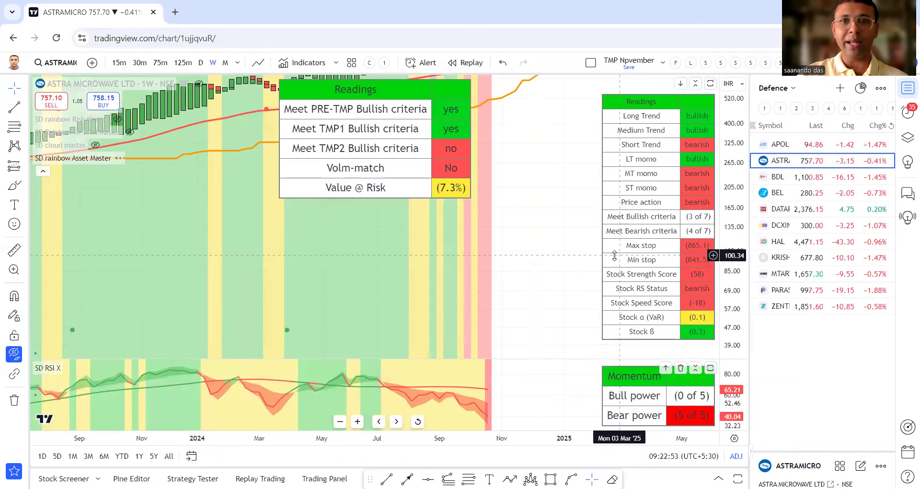
pyautogui.click(729, 352)
pyautogui.scroll(2, 567, 279)
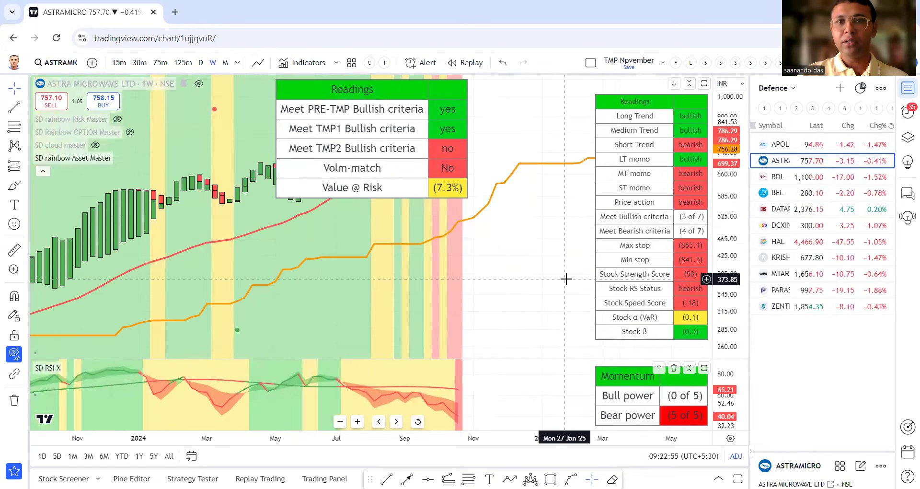
pyautogui.moveTo(495, 269); pyautogui.dragTo(624, 317)
pyautogui.moveTo(740, 199); pyautogui.dragTo(730, 259)
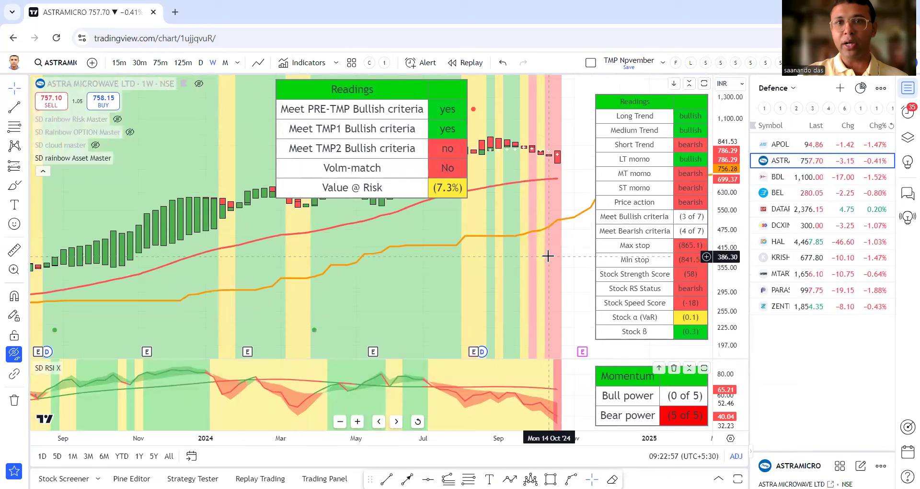
pyautogui.moveTo(546, 256); pyautogui.dragTo(572, 317)
pyautogui.scroll(-4, 572, 316)
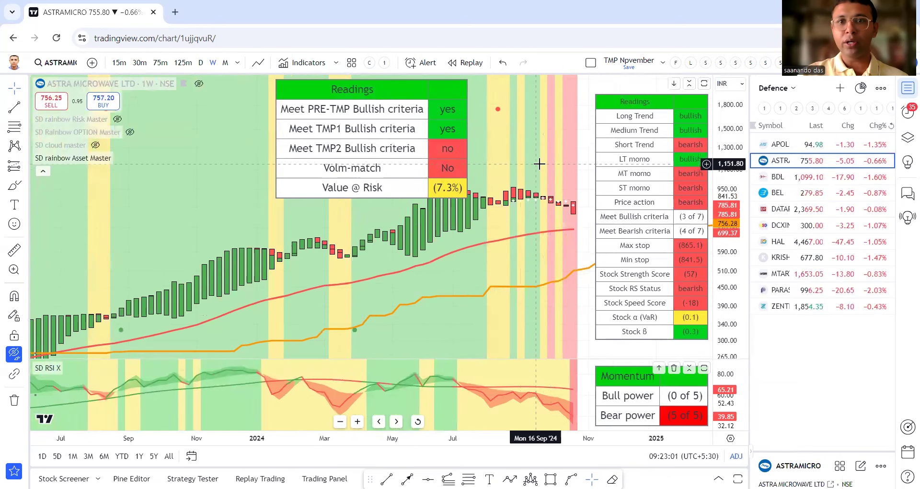
pyautogui.moveTo(536, 172); pyautogui.dragTo(519, 186)
# - Set the Prob./TMP table size of SD rainbow Asset Master to auto
pyautogui.doubleClick(444, 152)
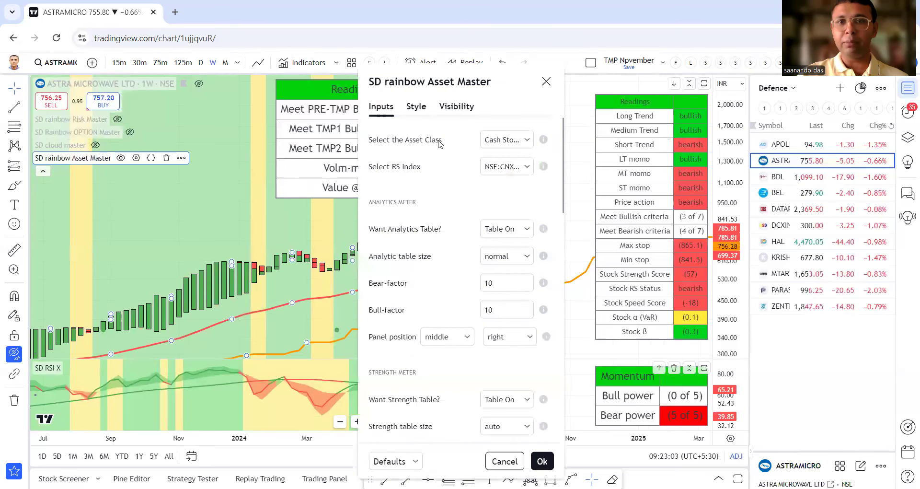
pyautogui.scroll(-3, 467, 279)
pyautogui.scroll(-1, 501, 280)
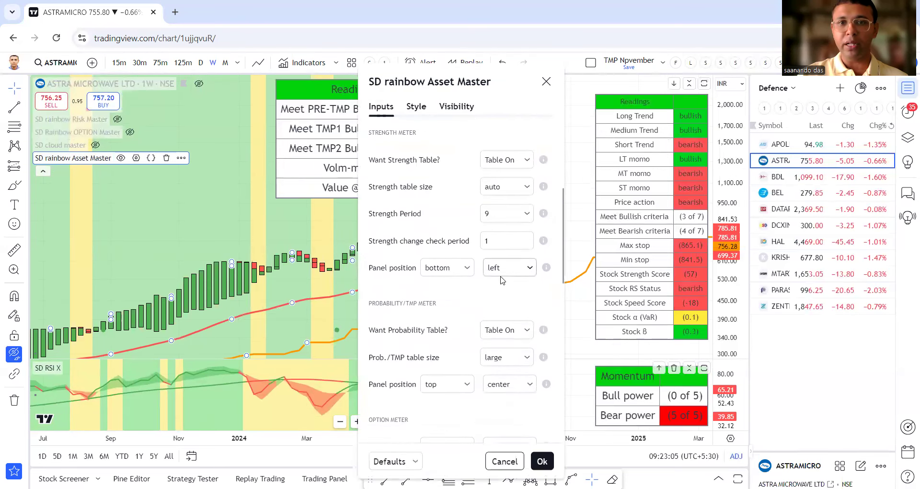
pyautogui.click(519, 358)
pyautogui.click(501, 413)
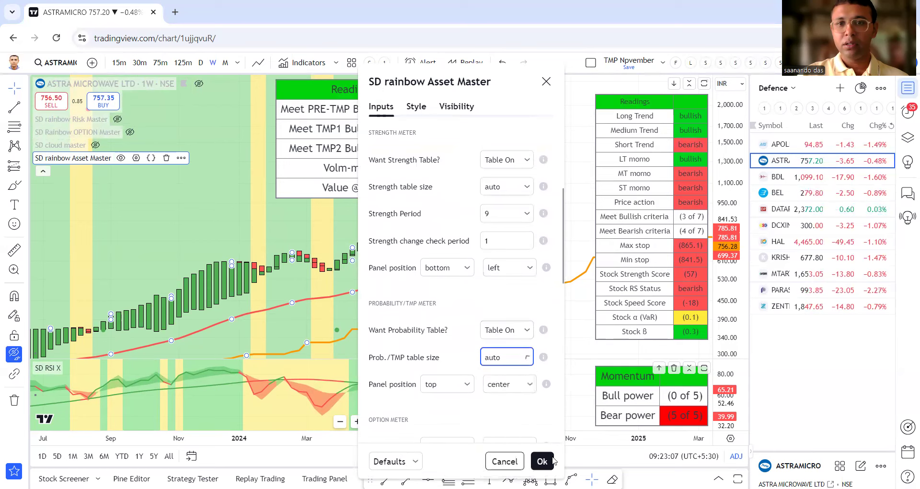
pyautogui.click(546, 462)
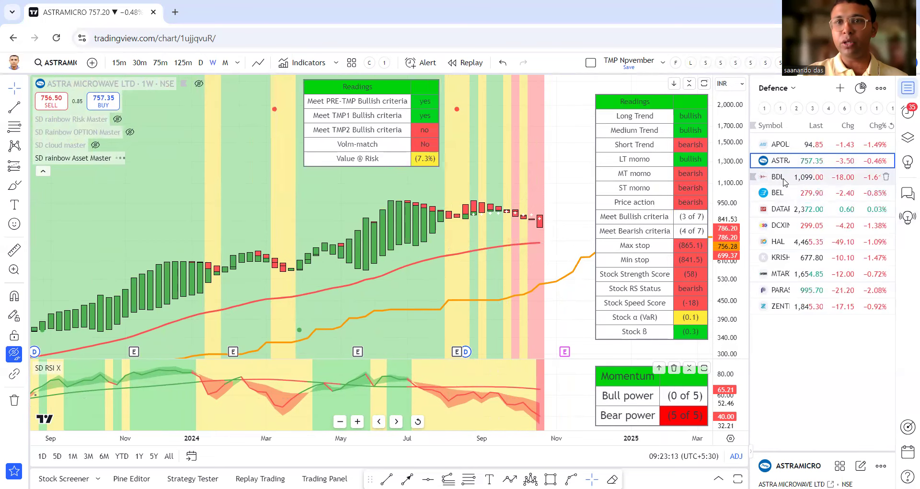
# - Open BDL from the Defence watchlist and examine its weekly candles and readings tables
pyautogui.press('Down')
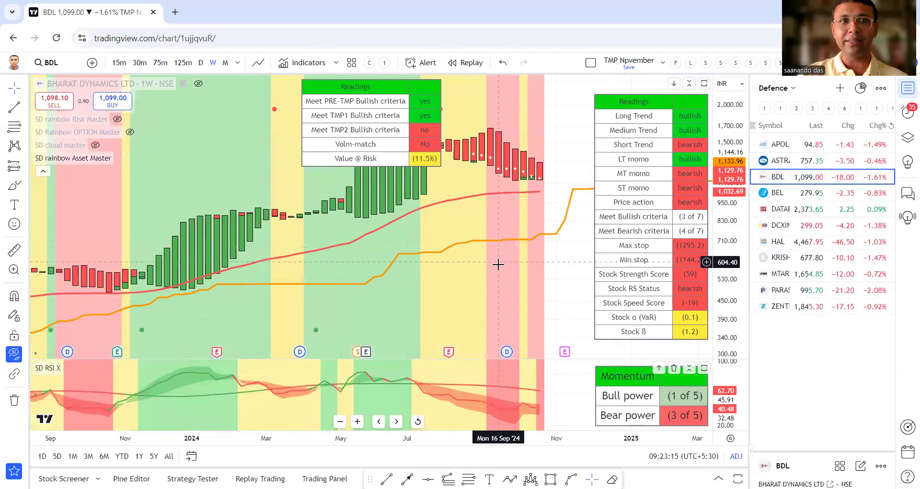
pyautogui.scroll(-1, 434, 254)
pyautogui.moveTo(511, 286); pyautogui.dragTo(484, 279)
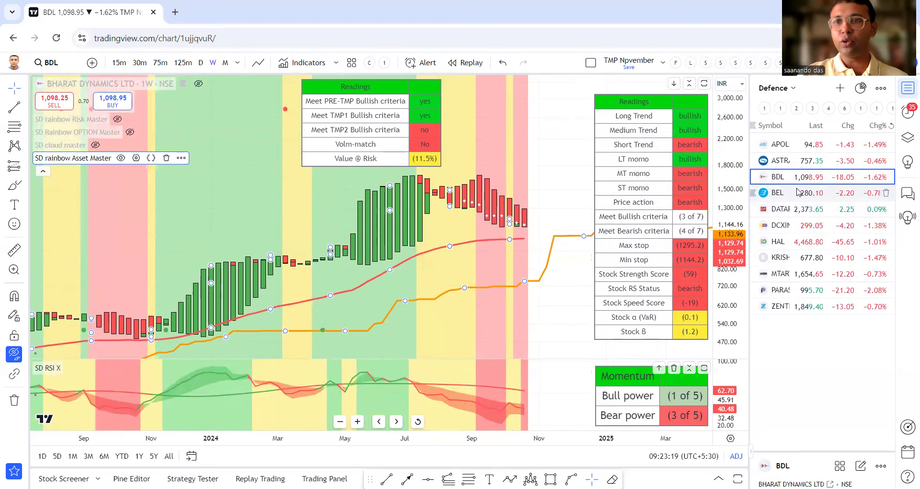
# - Open BEL from the Defence watchlist, turn on automatic price scaling and examine its weekly trend and readings
pyautogui.click(794, 198)
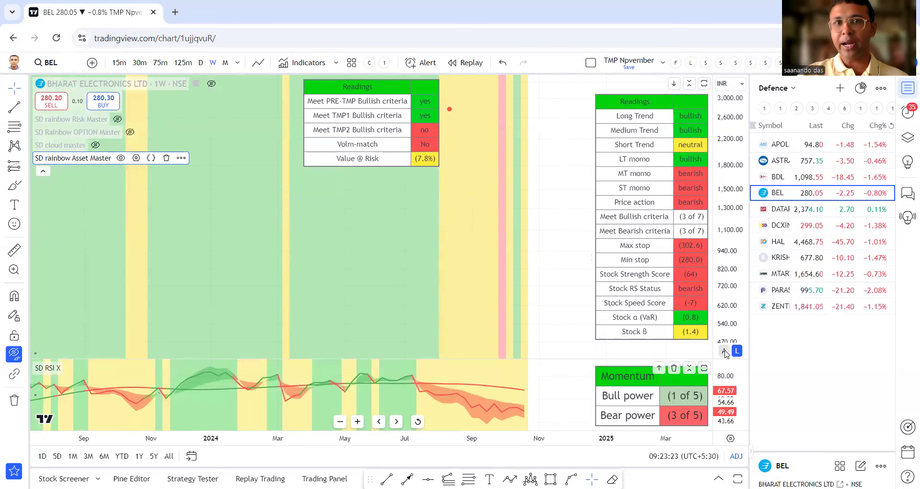
pyautogui.click(724, 352)
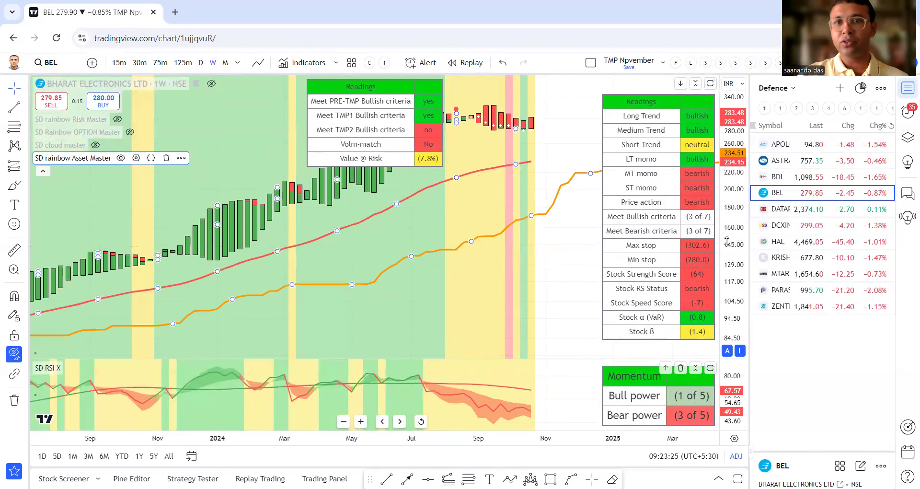
pyautogui.moveTo(726, 241); pyautogui.dragTo(726, 287)
pyautogui.moveTo(507, 270); pyautogui.dragTo(511, 320)
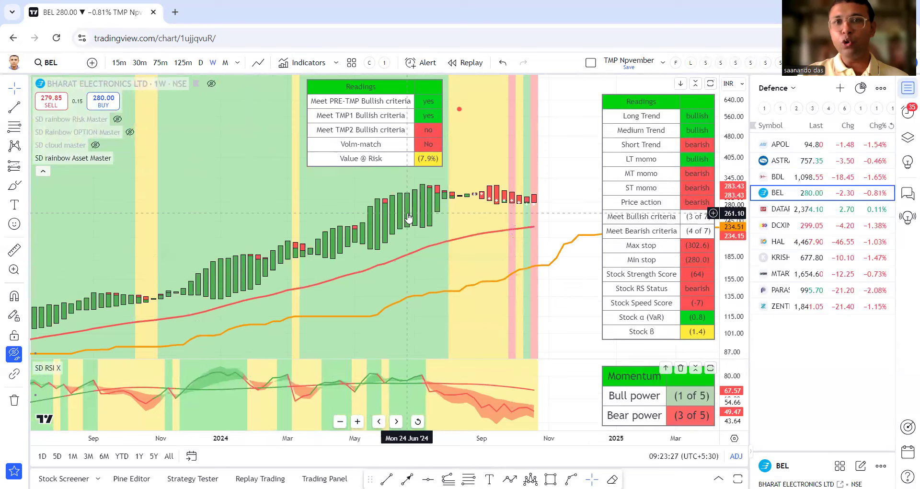
pyautogui.scroll(-3, 288, 269)
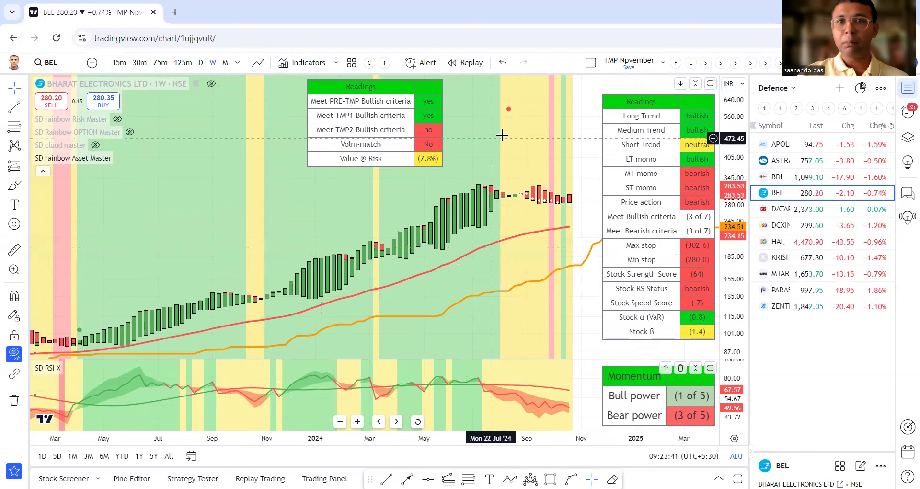
# - Open DATAPATTNS from the Defence watchlist, fit its candles into view and examine its weekly trend and readings
pyautogui.moveTo(539, 152); pyautogui.dragTo(497, 151)
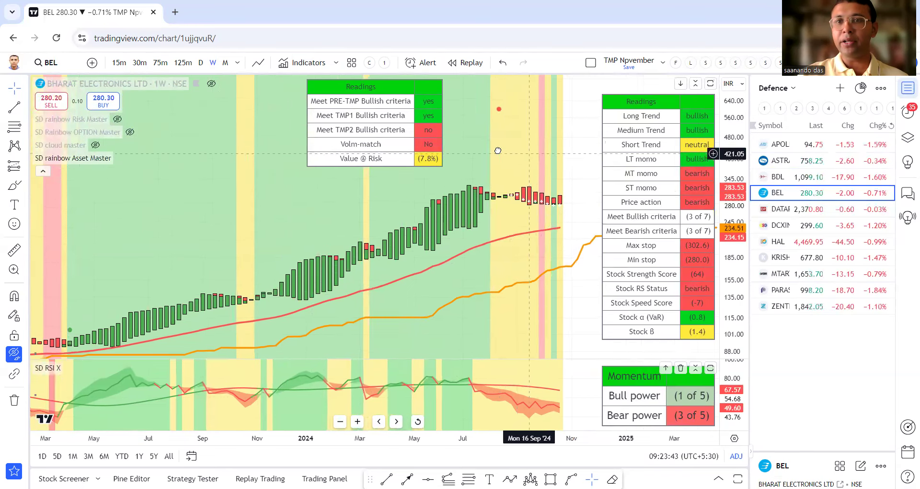
pyautogui.click(775, 209)
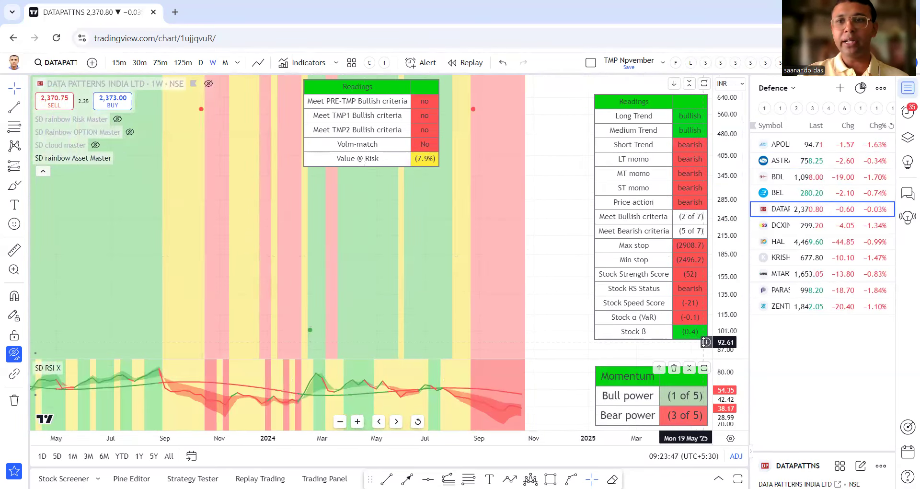
pyautogui.scroll(-1, 593, 293)
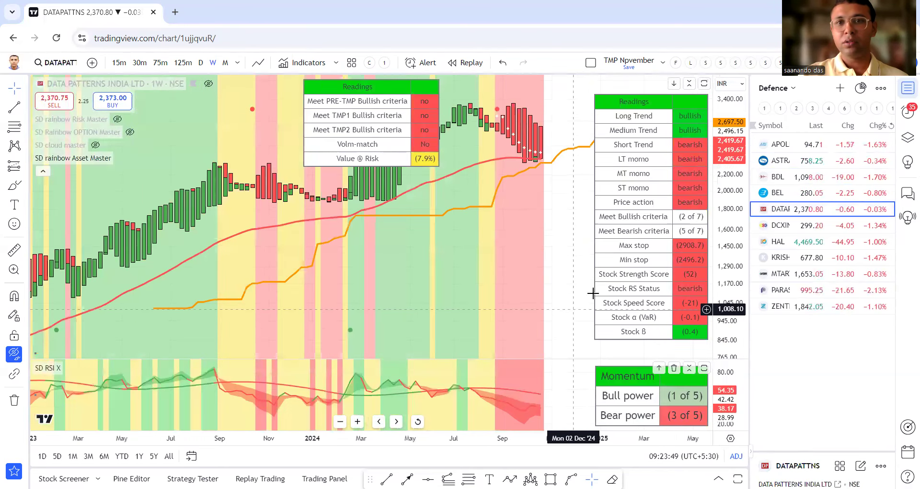
pyautogui.scroll(1, 613, 287)
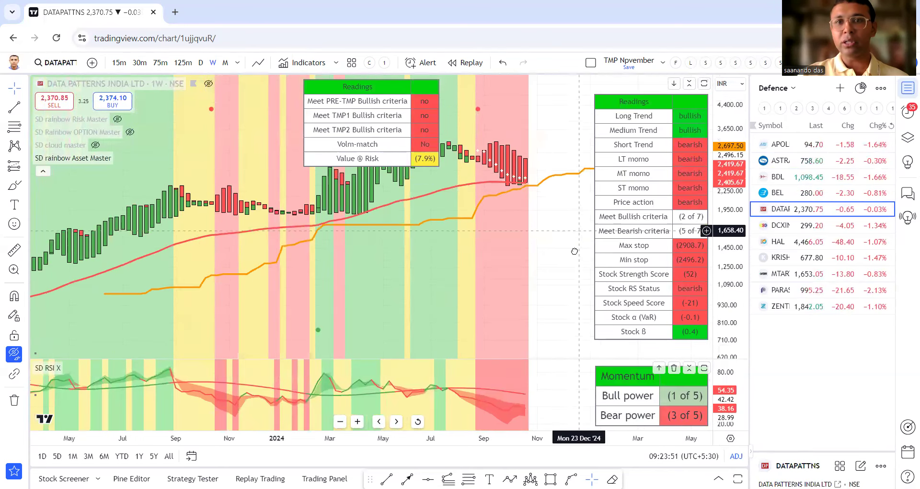
pyautogui.moveTo(504, 184); pyautogui.dragTo(497, 246)
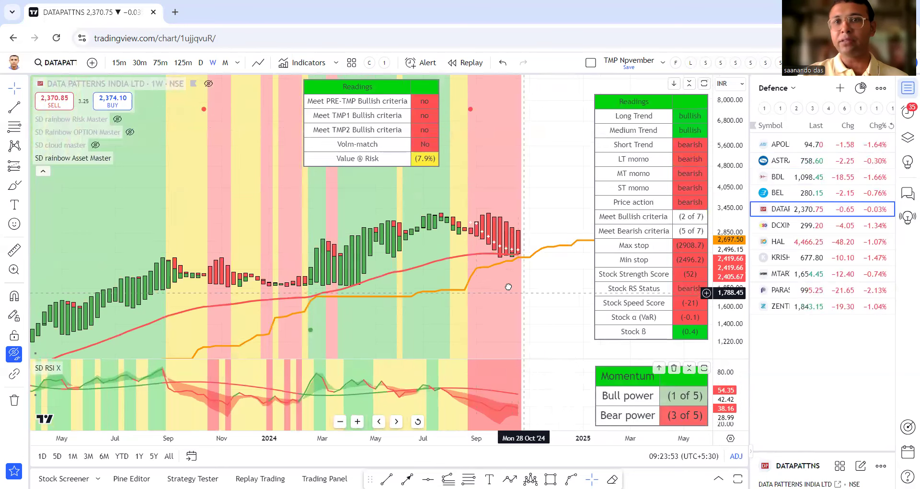
pyautogui.moveTo(524, 291); pyautogui.dragTo(508, 285)
# - Open DCXINDIA from the Defence watchlist and turn on automatic price scaling to examine its weekly candles
pyautogui.click(778, 226)
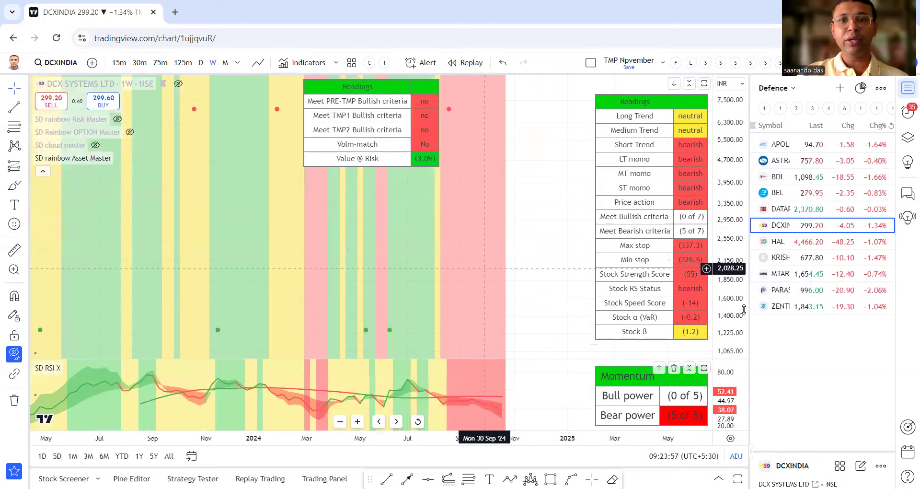
pyautogui.click(725, 351)
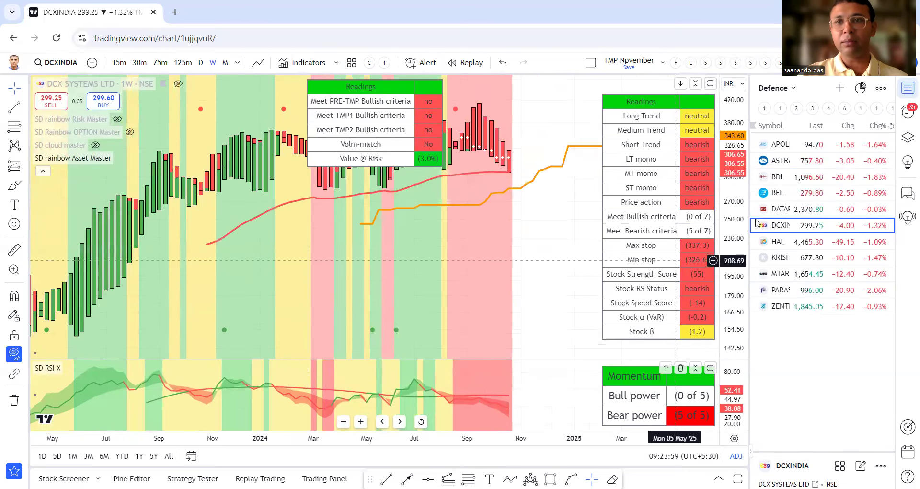
# - Open HAL from the Defence watchlist, compress its price scale and examine its weekly candles, averages and readings tables
pyautogui.click(778, 241)
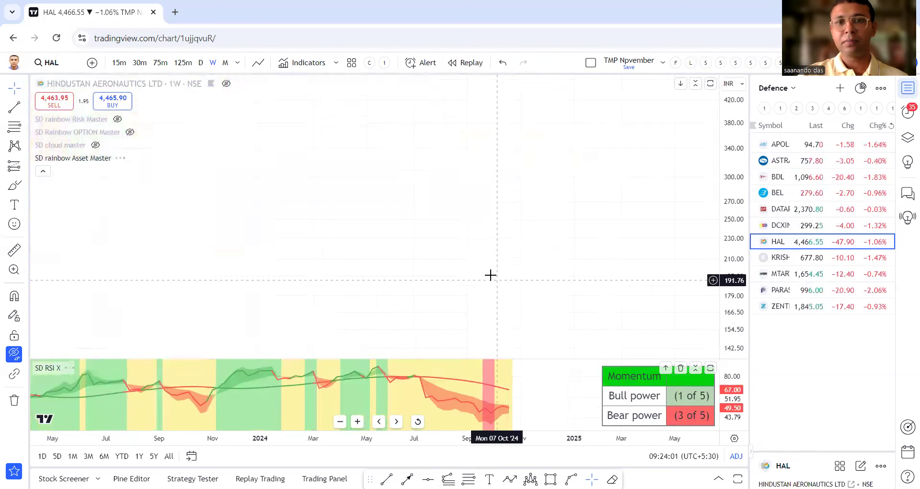
pyautogui.scroll(3, 464, 195)
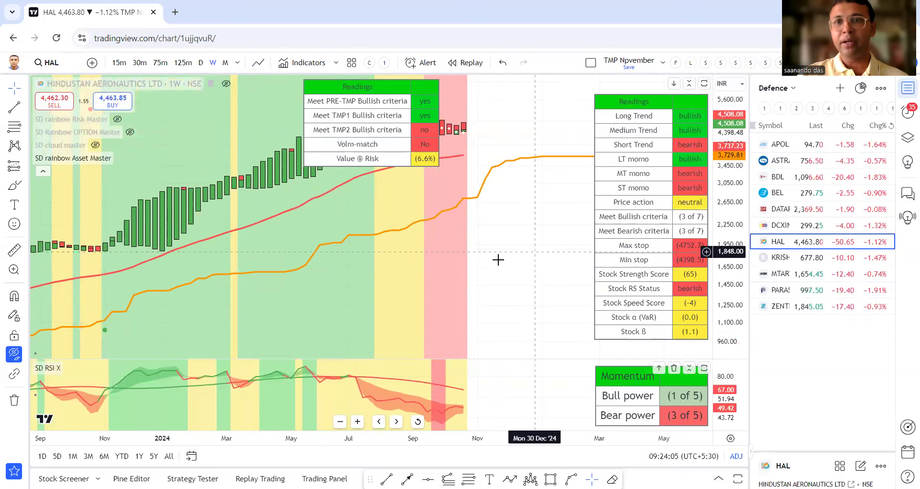
pyautogui.moveTo(496, 261); pyautogui.dragTo(550, 308)
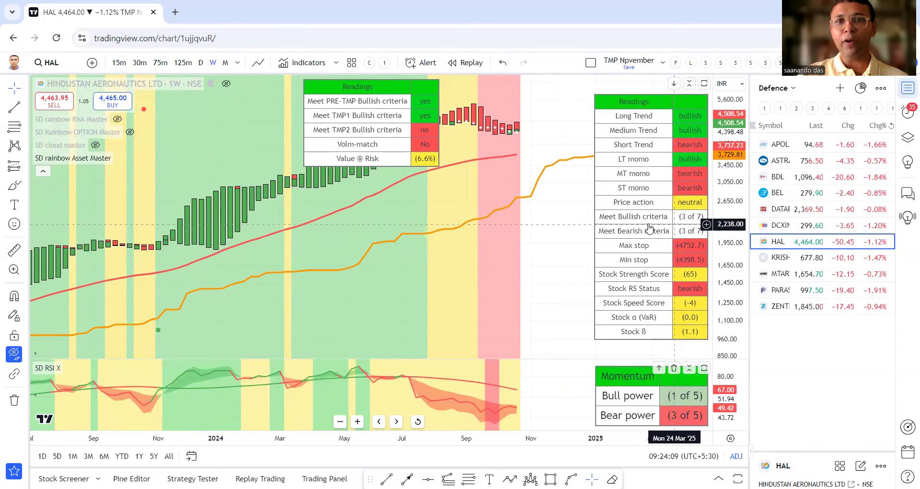
pyautogui.moveTo(524, 230); pyautogui.dragTo(536, 244)
pyautogui.moveTo(722, 204); pyautogui.dragTo(713, 239)
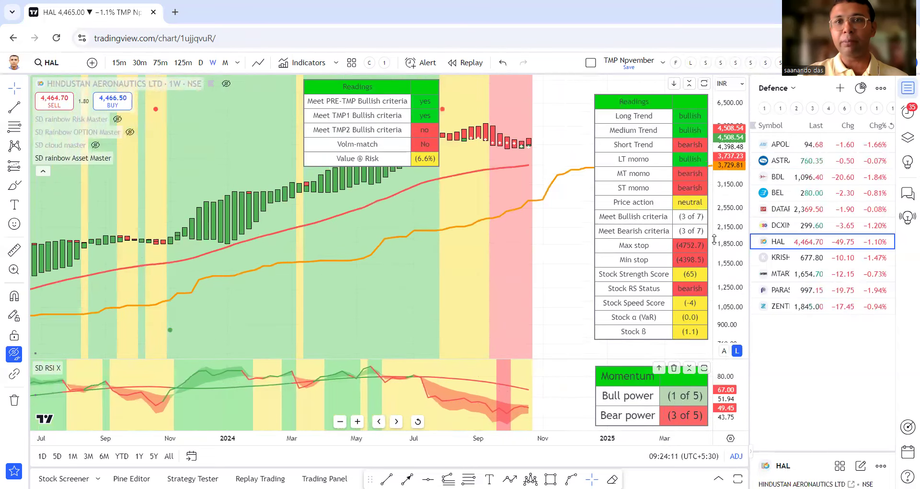
pyautogui.moveTo(625, 243); pyautogui.dragTo(628, 296)
pyautogui.scroll(-2, 500, 102)
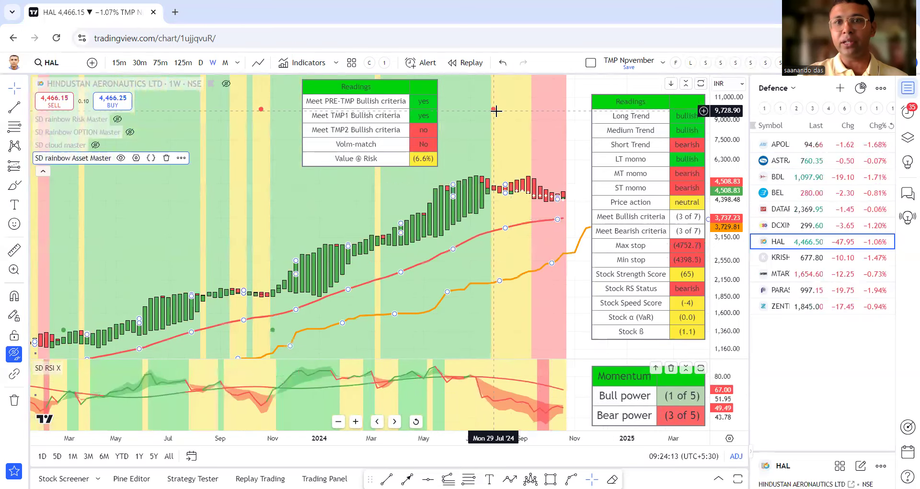
pyautogui.scroll(1, 495, 122)
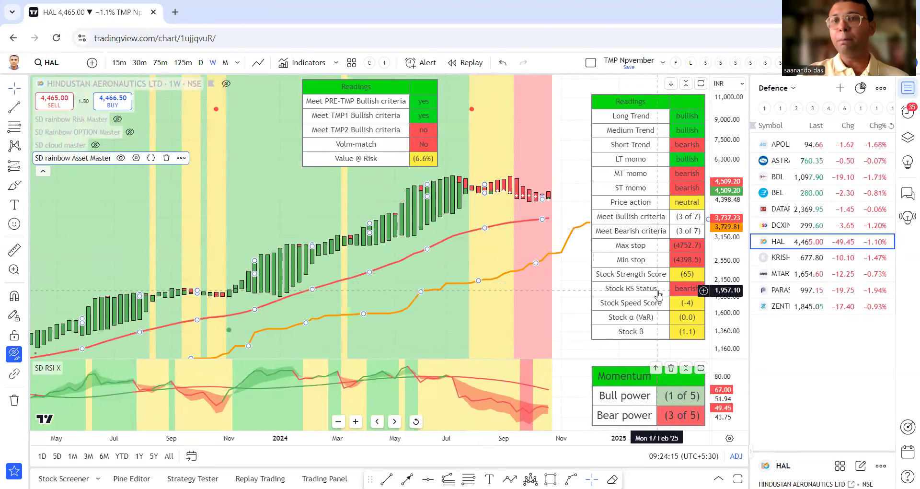
# - Open KRISHNADEF from the Defence watchlist, turn on automatic price scaling and examine its recent weekly candles and momentum
pyautogui.click(804, 260)
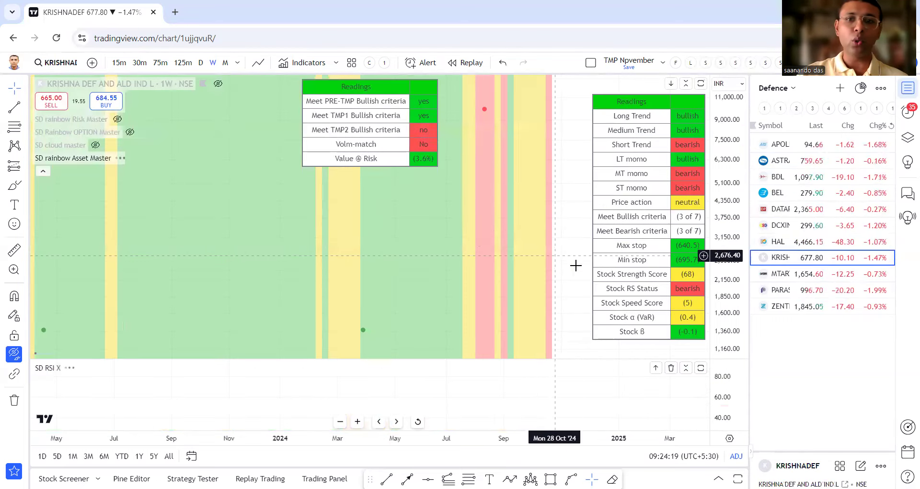
pyautogui.click(721, 351)
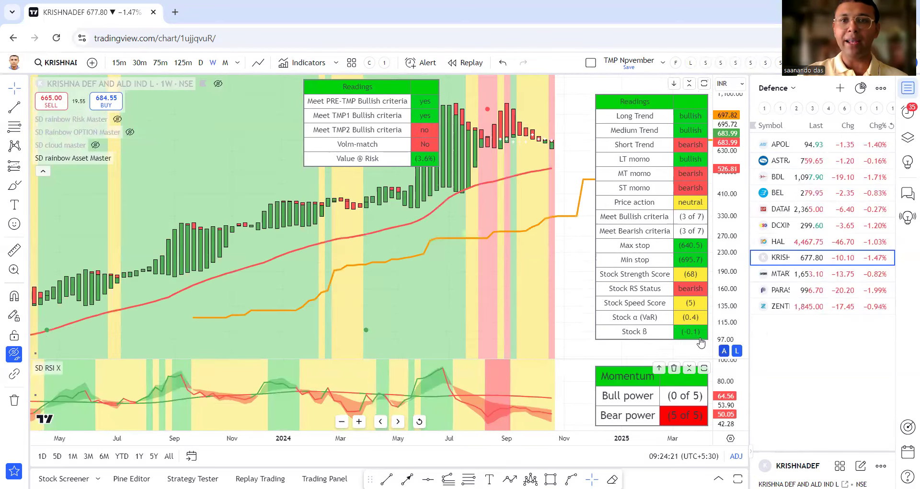
pyautogui.moveTo(541, 291); pyautogui.dragTo(539, 293)
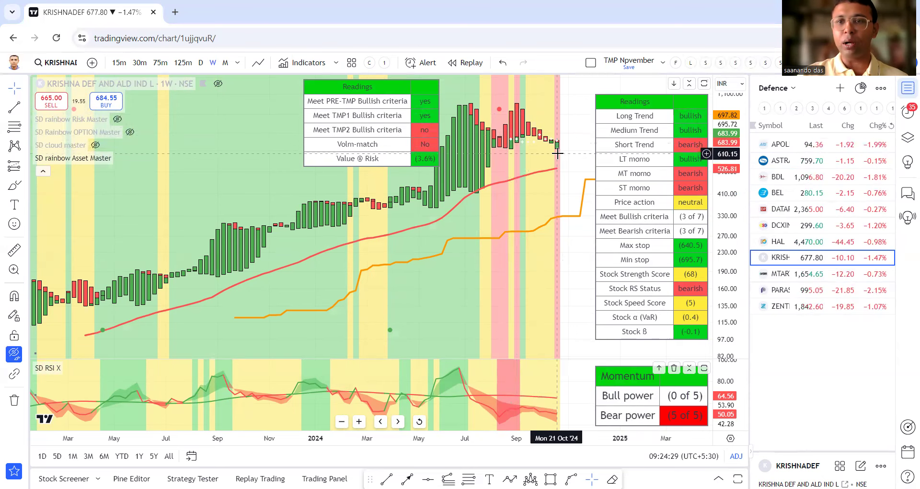
pyautogui.scroll(4, 557, 153)
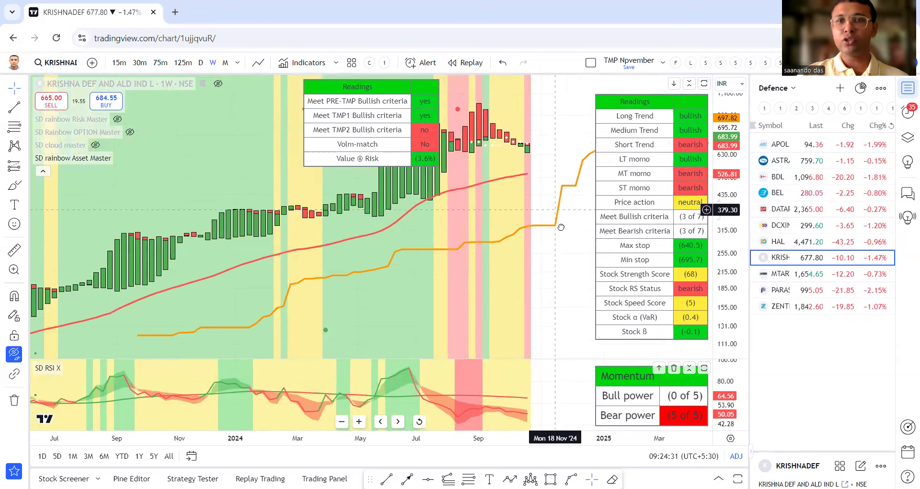
pyautogui.scroll(-1, 558, 246)
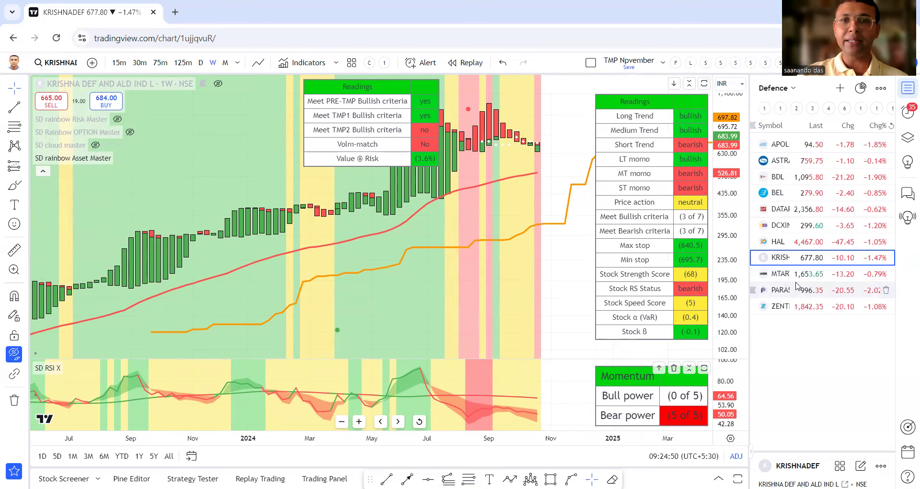
# - Review the weekly charts and readings of MTARTECH and PARAS from the Defence watchlist
pyautogui.click(795, 284)
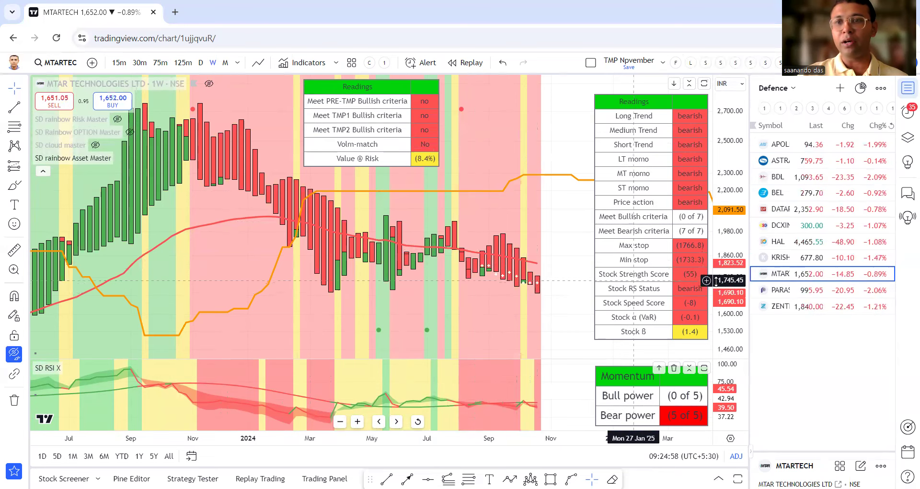
pyautogui.click(796, 295)
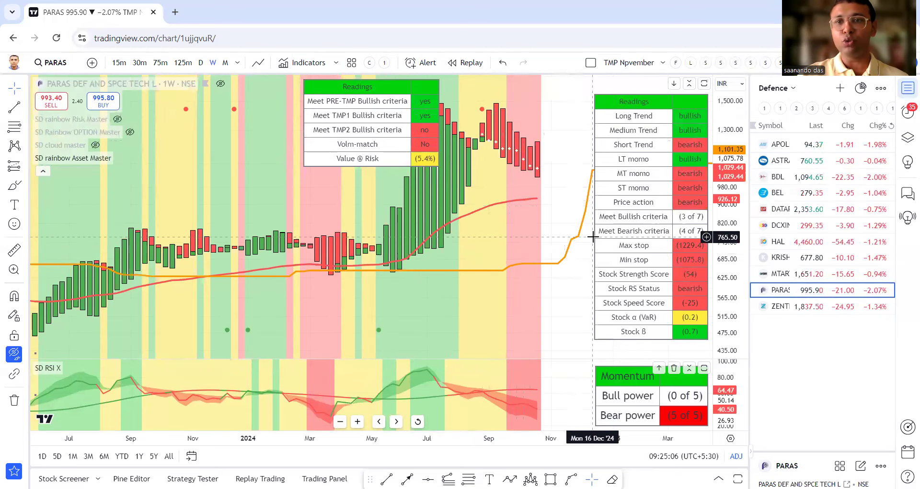
# - Open ZENTEC from the Defence watchlist and examine its RSI X pane, weekly candles and readings tables
pyautogui.click(771, 311)
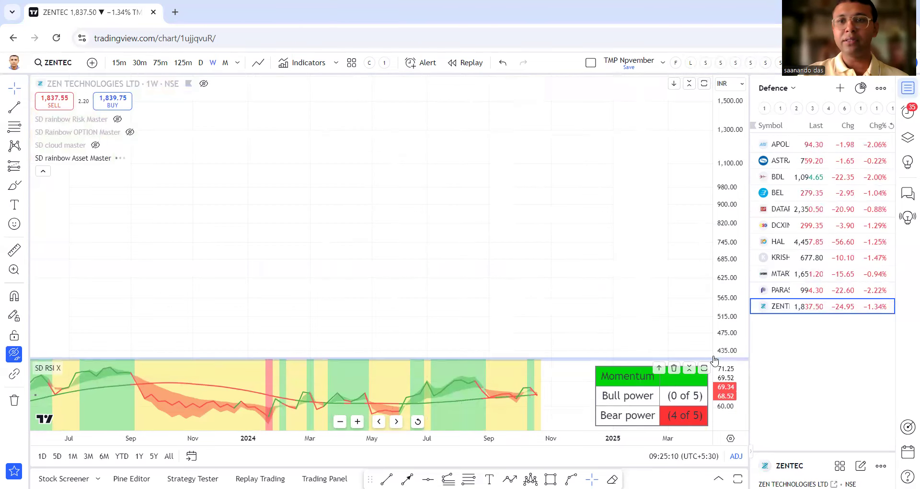
pyautogui.moveTo(723, 351)
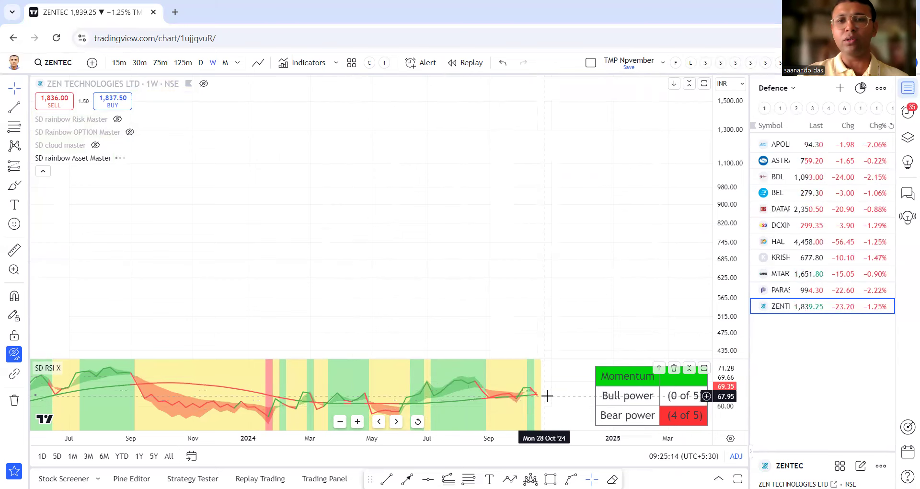
pyautogui.scroll(1, 541, 329)
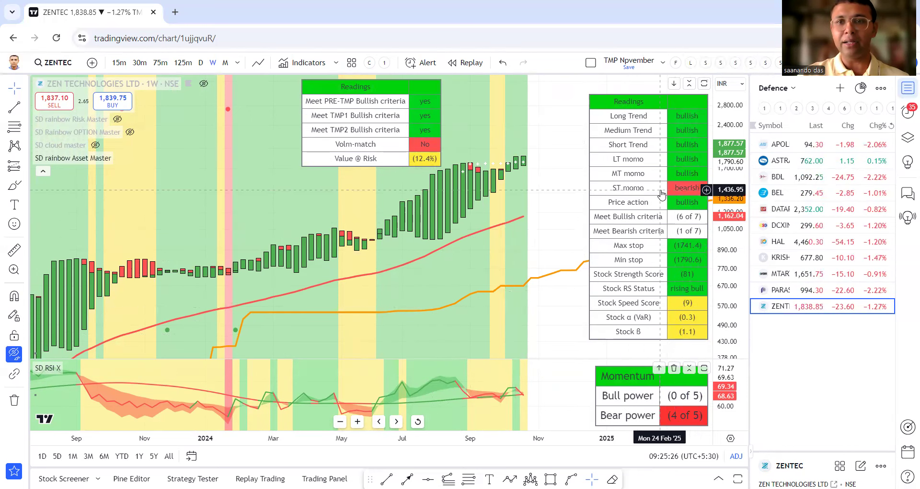
# - Create a weekly ZENTEC alert on SD rainbow Asset Master with the condition 6.91 STOCKS: SPEED > 10
pyautogui.click(654, 170)
pyautogui.hotkey('alt', 'a')
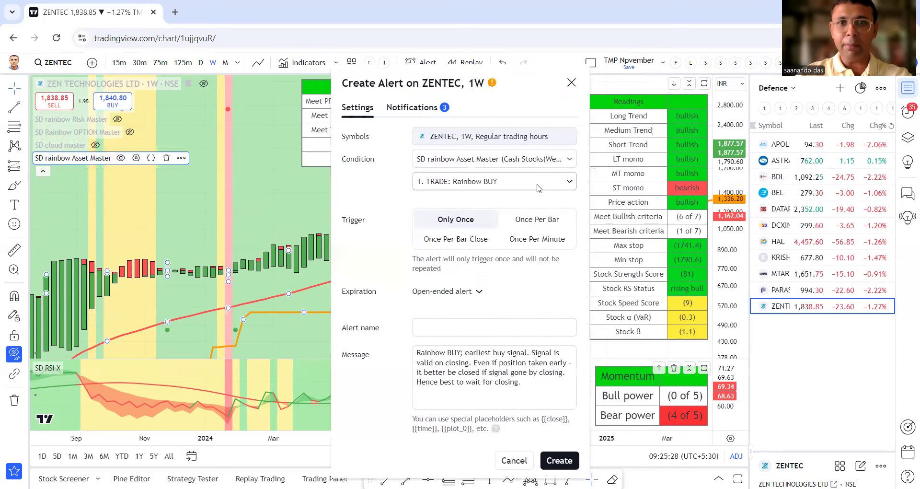
pyautogui.click(527, 181)
pyautogui.scroll(-1, 529, 339)
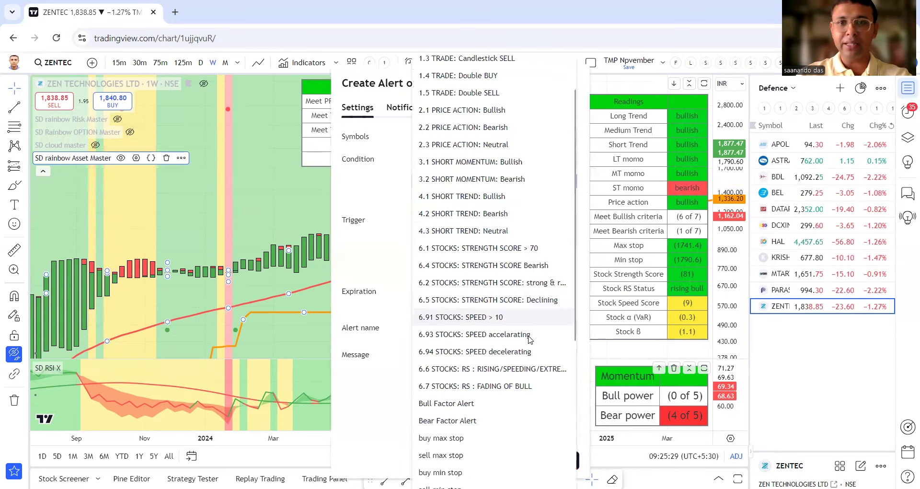
pyautogui.click(479, 317)
pyautogui.click(559, 459)
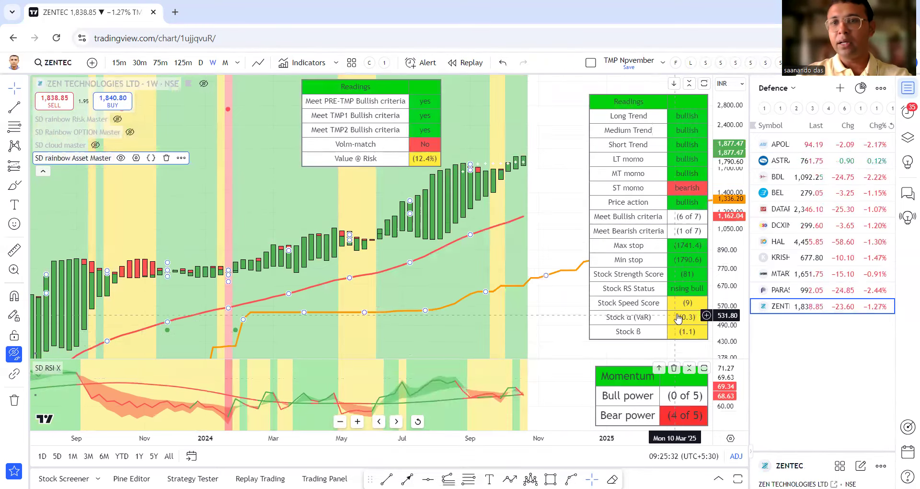